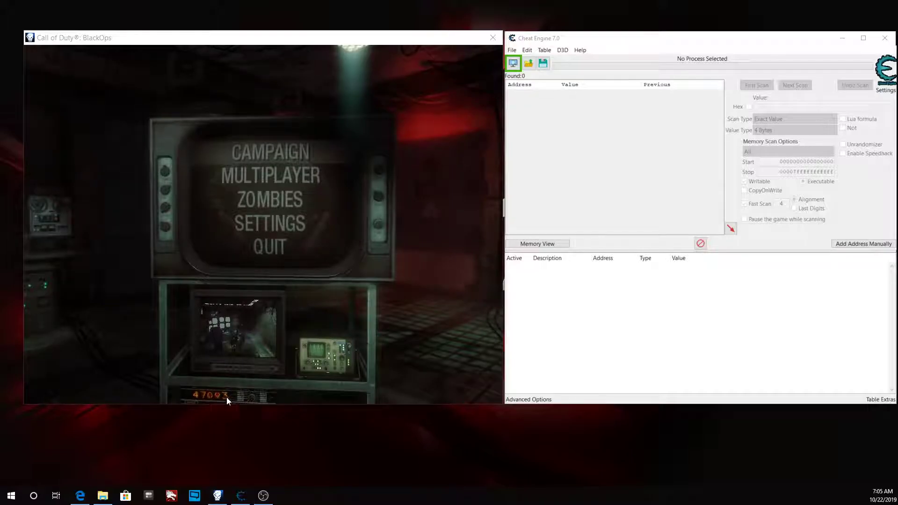
Step: Start a solo Zombies game on Kino der Toten from the Black Ops menu
{"action": "left_click", "coordinate": [591, 47]}
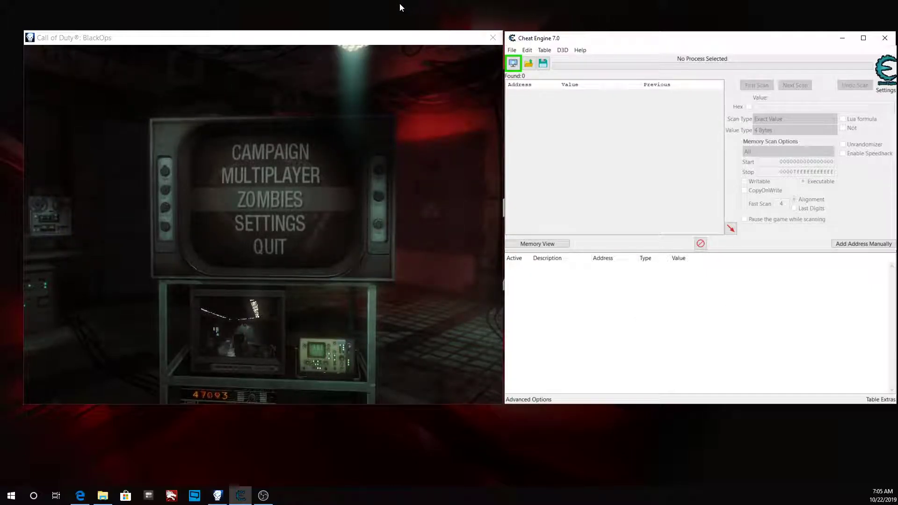
{"action": "left_click", "coordinate": [285, 201]}
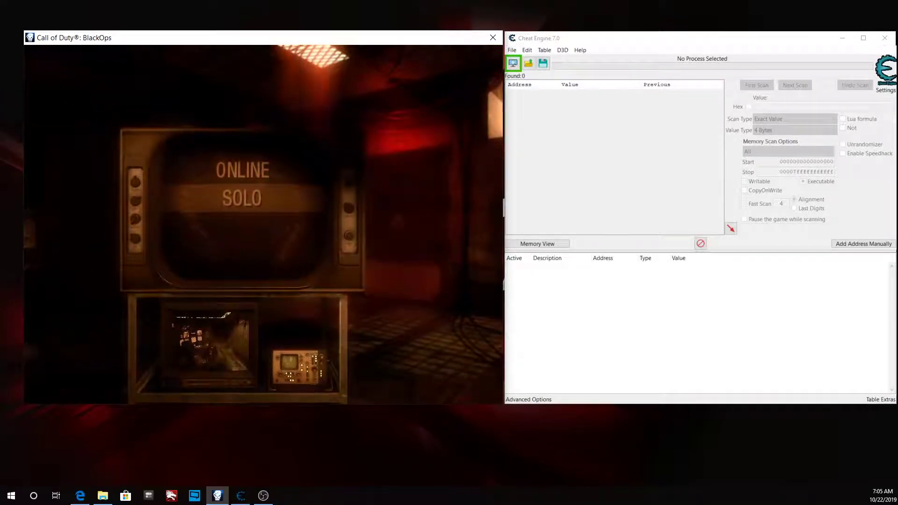
{"action": "left_click", "coordinate": [237, 190]}
{"action": "left_click", "coordinate": [171, 141]}
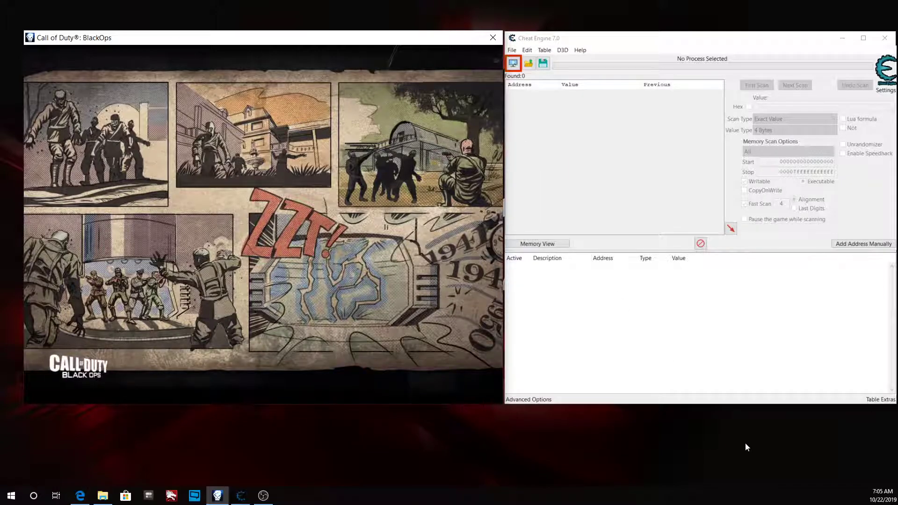
Step: Attach Cheat Engine to the 00002544 BlackOps.exe game process
{"action": "left_click", "coordinate": [513, 62]}
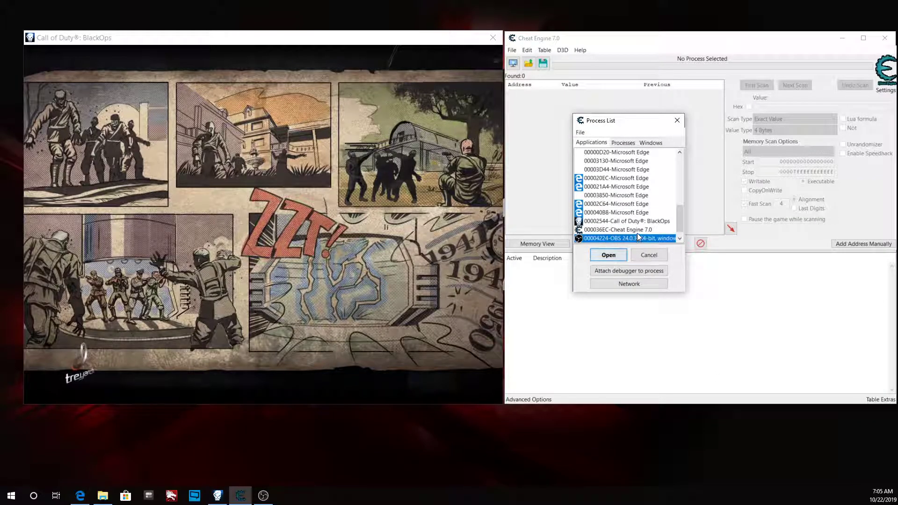
{"action": "scroll", "coordinate": [637, 232], "scroll_direction": "down", "scroll_amount": 1}
{"action": "left_click", "coordinate": [639, 213]}
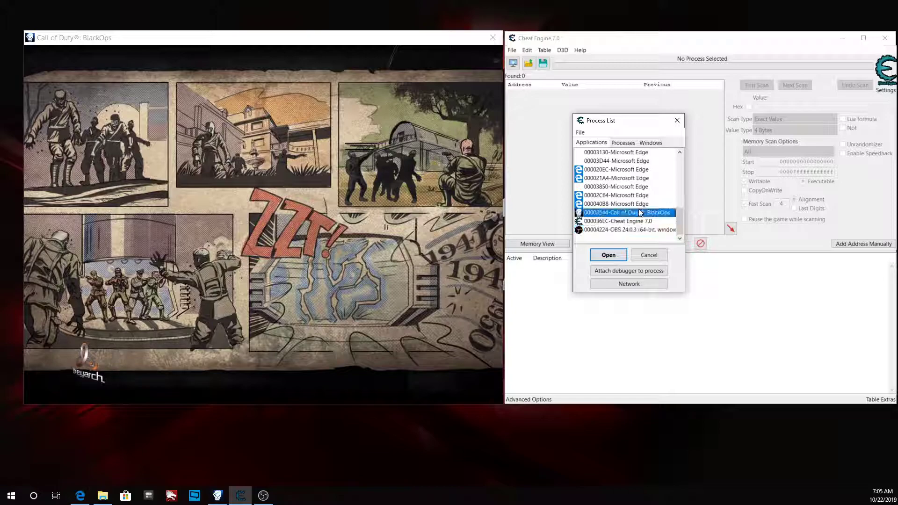
{"action": "left_click", "coordinate": [617, 259]}
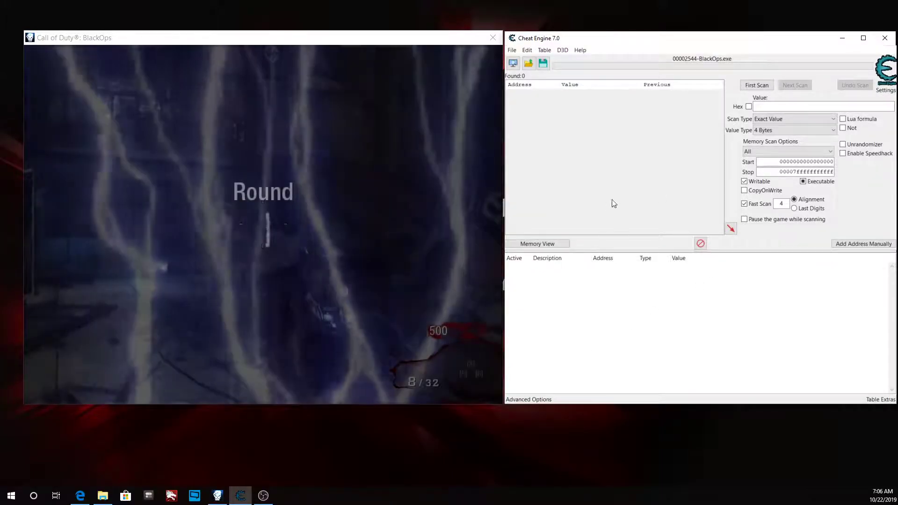
Step: Pause the game and run a 4-byte First Scan for 100, finding 11,620 addresses
{"action": "left_click", "coordinate": [806, 132]}
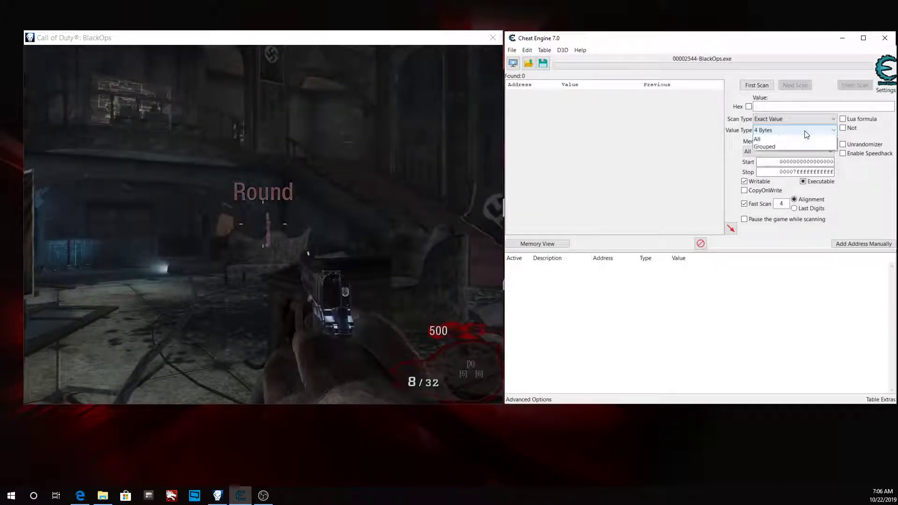
{"action": "left_click", "coordinate": [804, 131]}
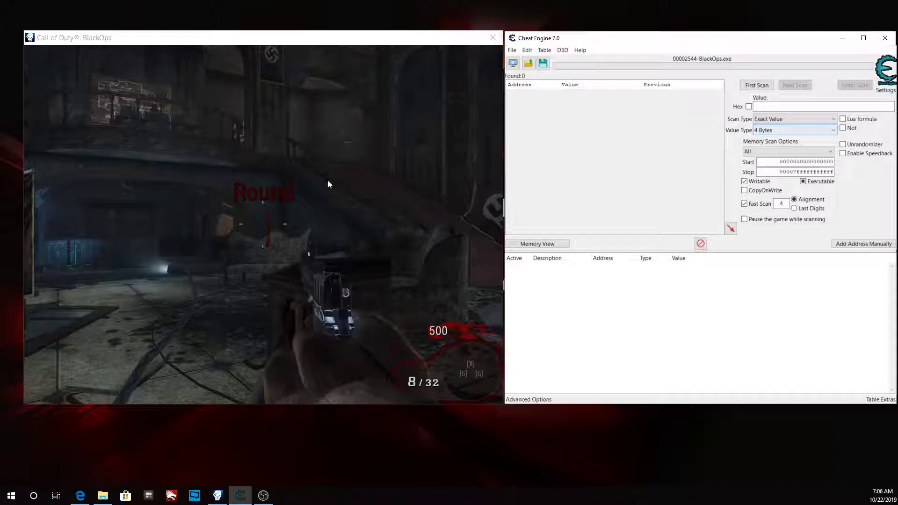
{"action": "left_click", "coordinate": [324, 208]}
{"action": "key", "text": "Escape"}
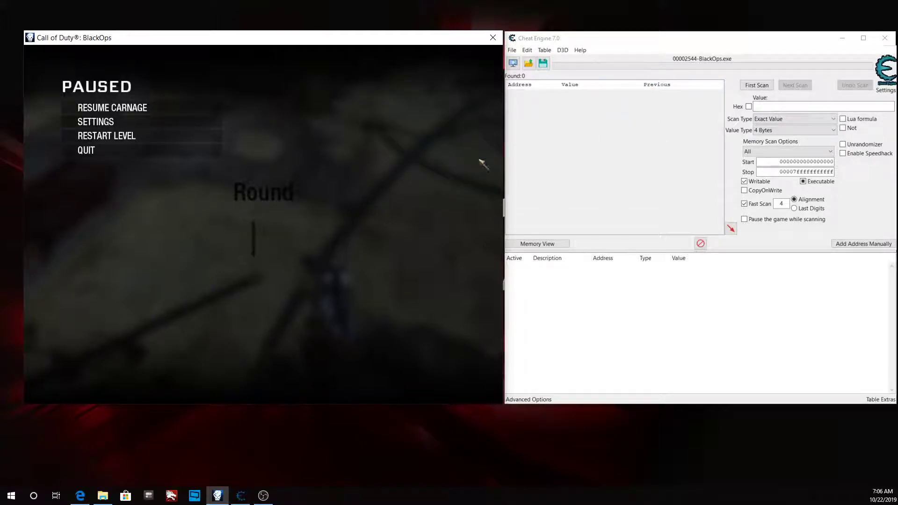
{"action": "left_click", "coordinate": [791, 106]}
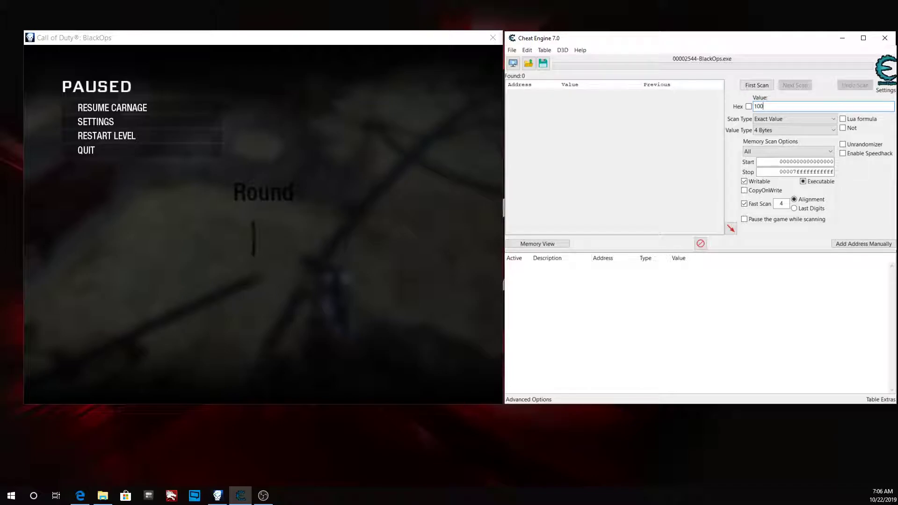
{"action": "left_click", "coordinate": [767, 84]}
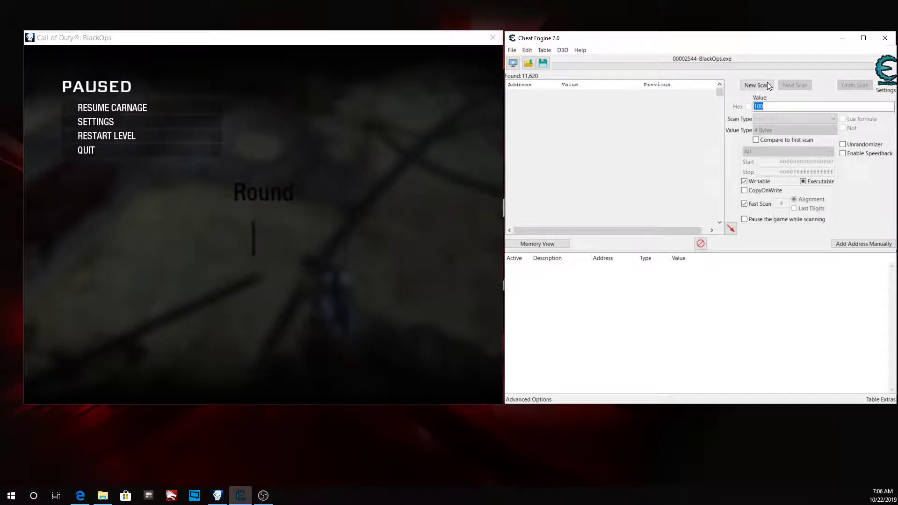
{"action": "left_click", "coordinate": [237, 110]}
Step: Resume play and walk toward a zombie so the player takes damage and health drops
{"action": "key", "text": "Escape"}
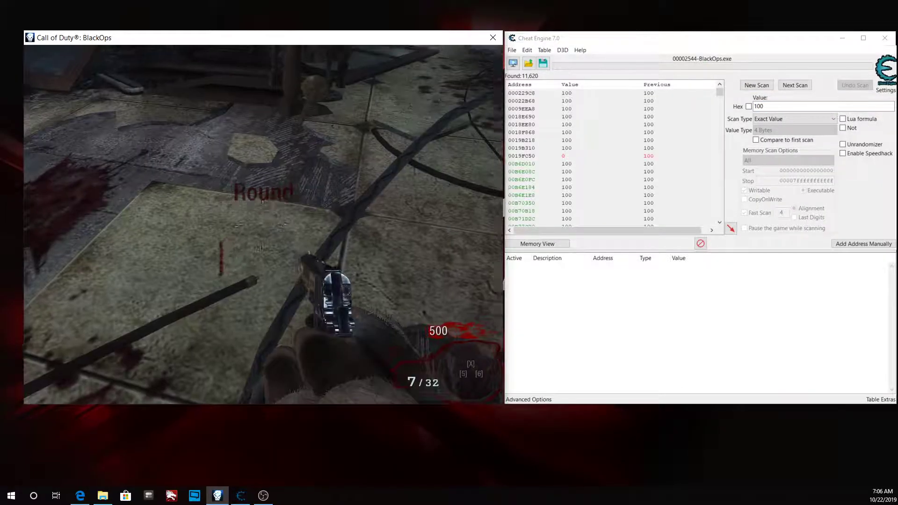
{"action": "key", "text": "w"}
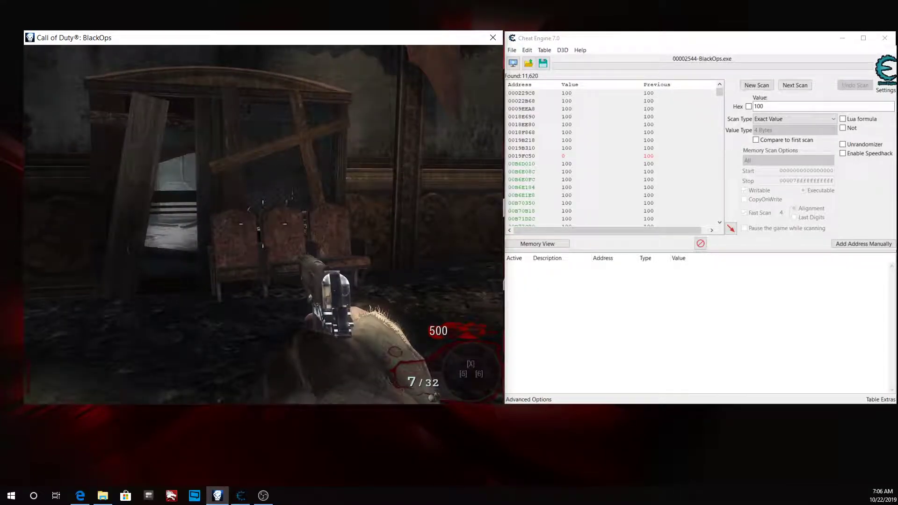
{"action": "key", "text": "w"}
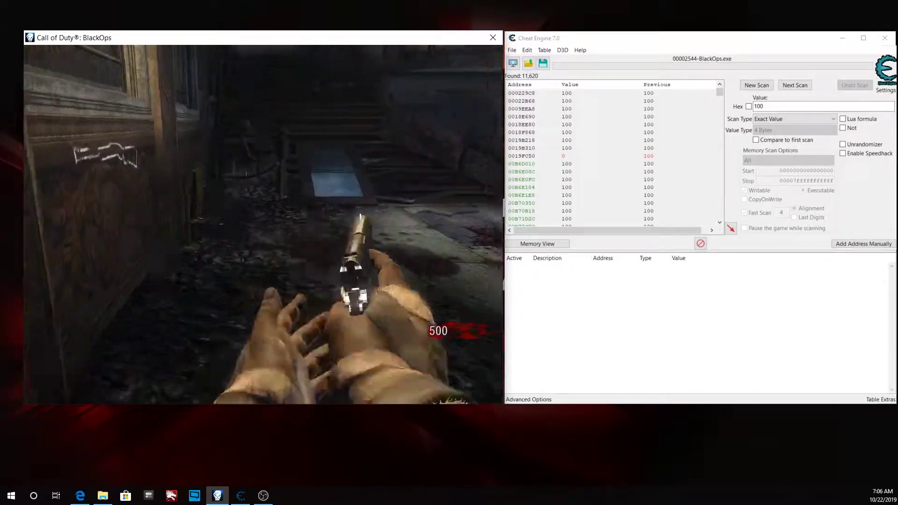
{"action": "key", "text": "w"}
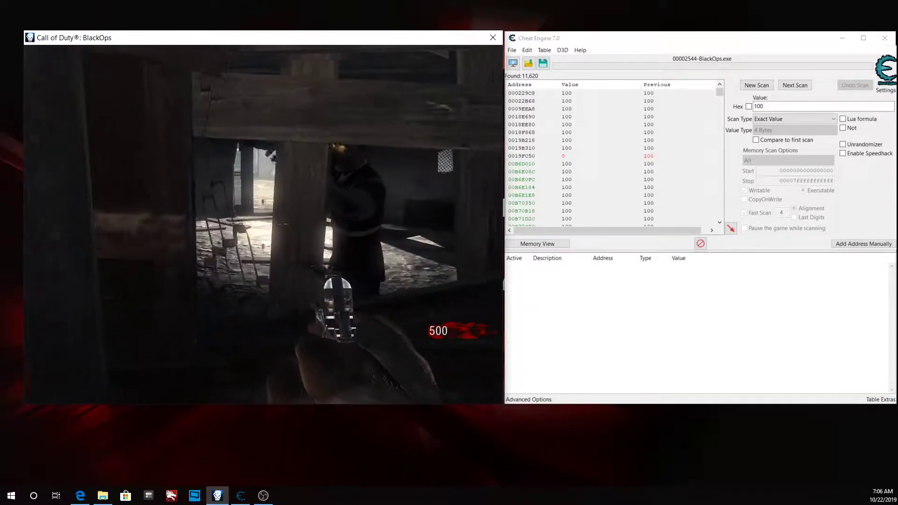
{"action": "key", "text": "w"}
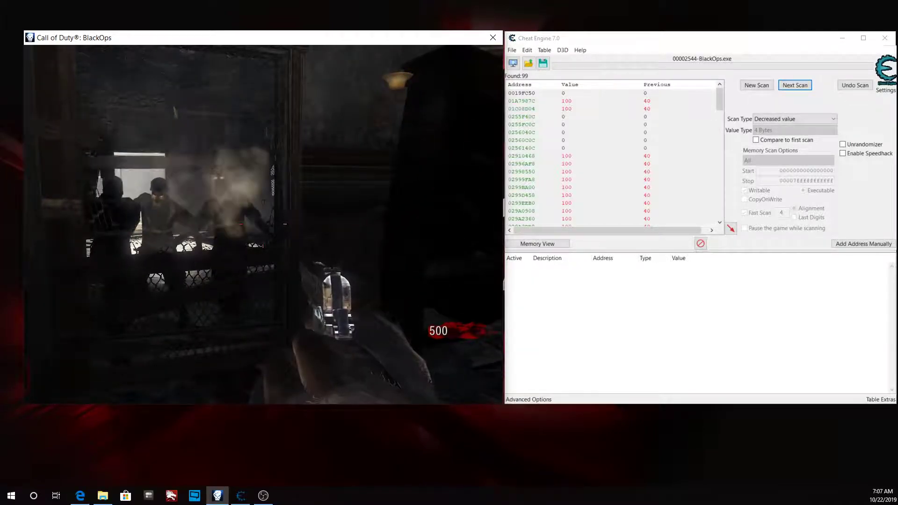
Step: Alternate increased and decreased Next Scans by hotkey while fighting the zombies
{"action": "key", "text": "F2"}
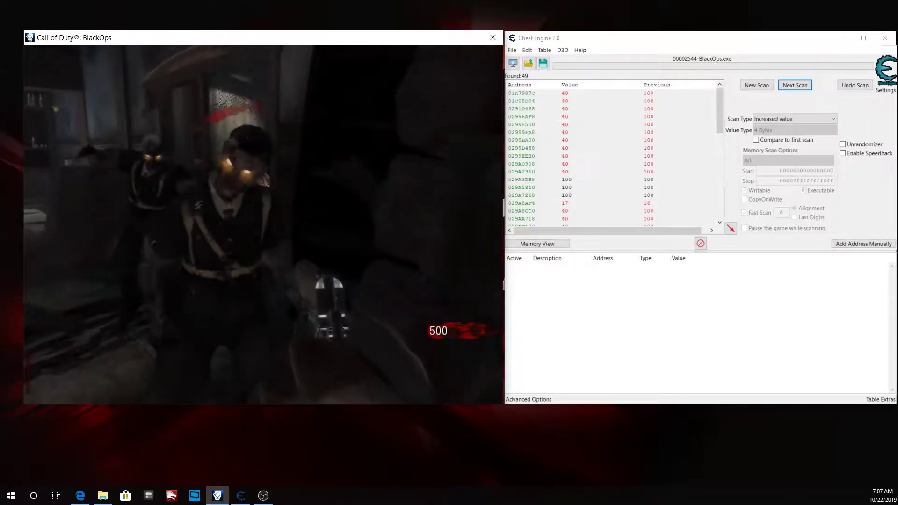
{"action": "key", "text": "F2"}
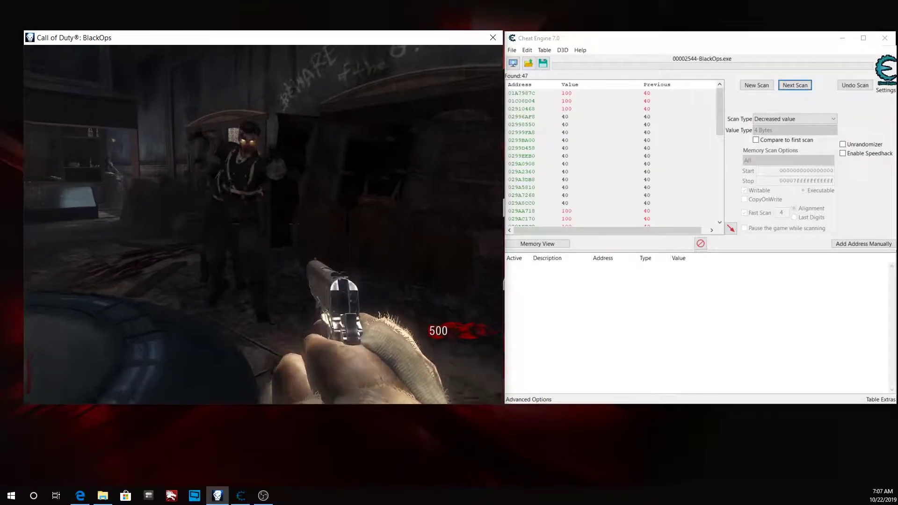
{"action": "key", "text": "F1"}
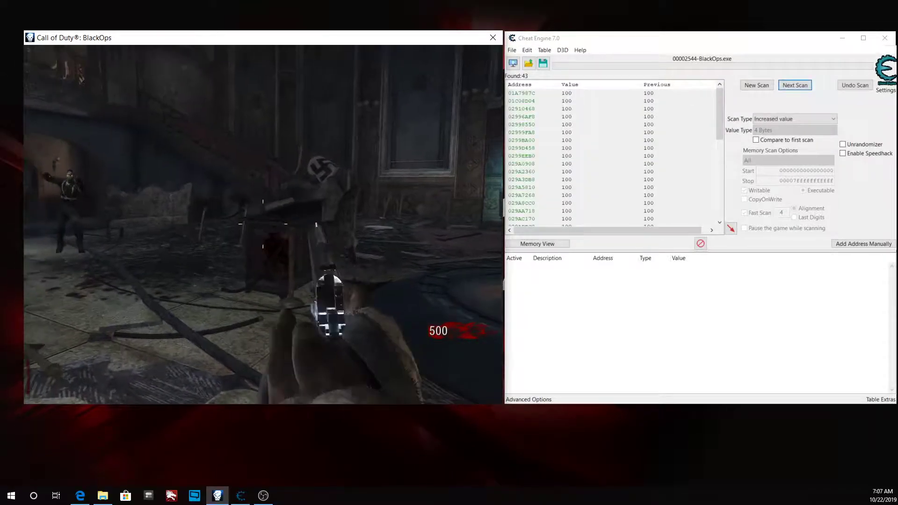
{"action": "key", "text": "w"}
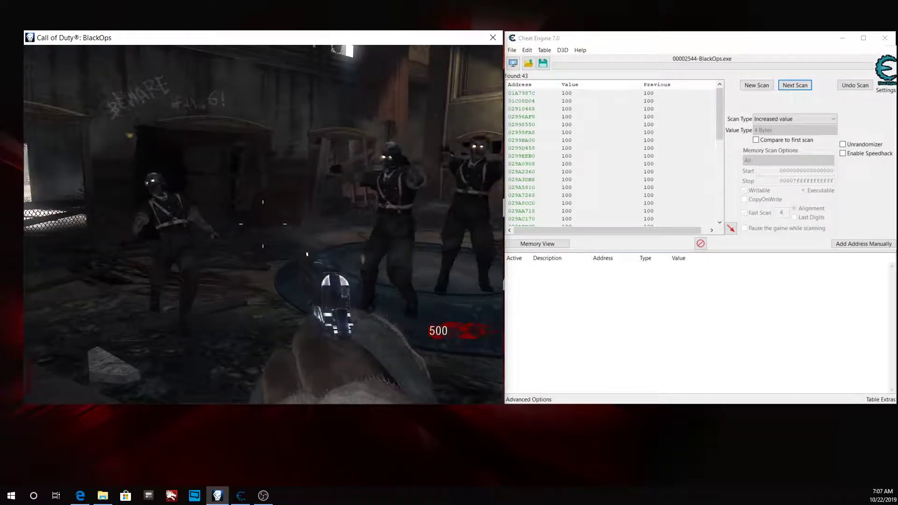
{"action": "right_click", "coordinate": [263, 224]}
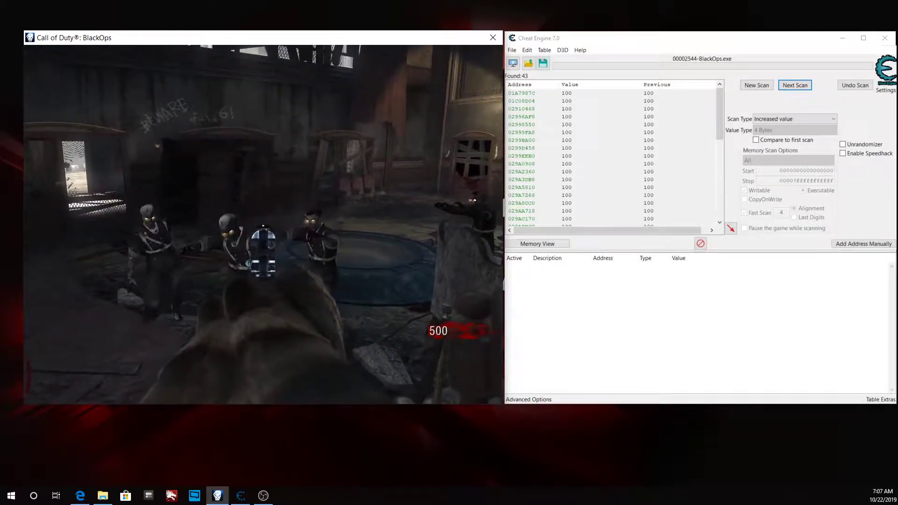
{"action": "left_click", "coordinate": [263, 224]}
{"action": "left_click", "coordinate": [263, 224]}
{"action": "left_click", "coordinate": [263, 224]}
{"action": "left_click", "coordinate": [263, 225]}
{"action": "left_click", "coordinate": [263, 224]}
{"action": "left_click", "coordinate": [263, 225]}
{"action": "left_click", "coordinate": [262, 224]}
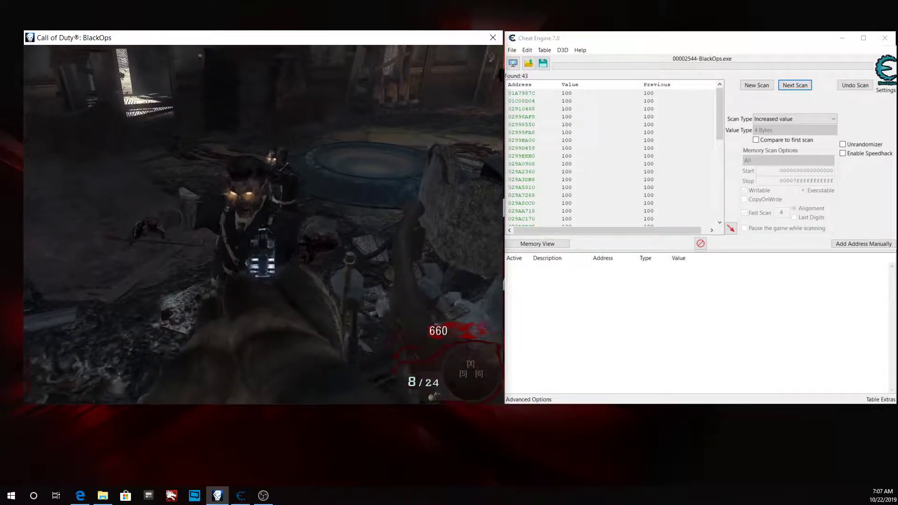
Step: Run further decreased and increased scans down to 42 candidates, then pause the game
{"action": "key", "text": "minus"}
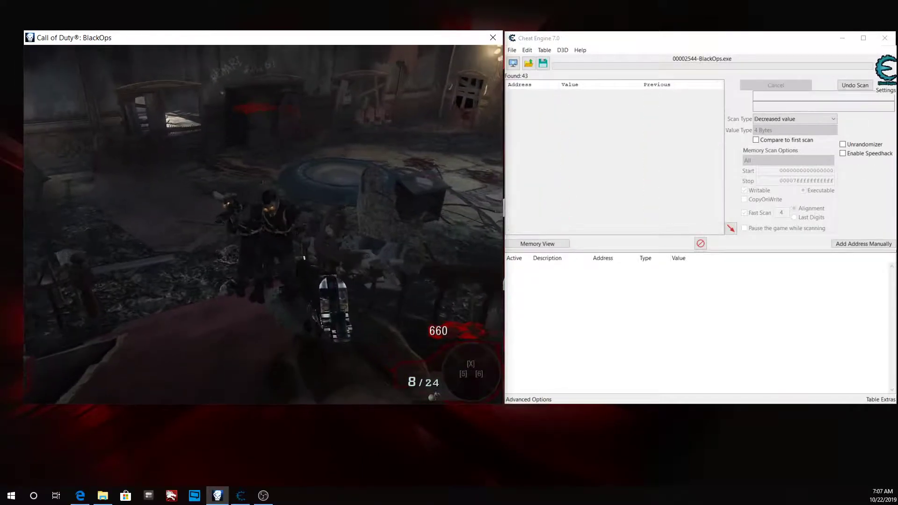
{"action": "key", "text": "equal"}
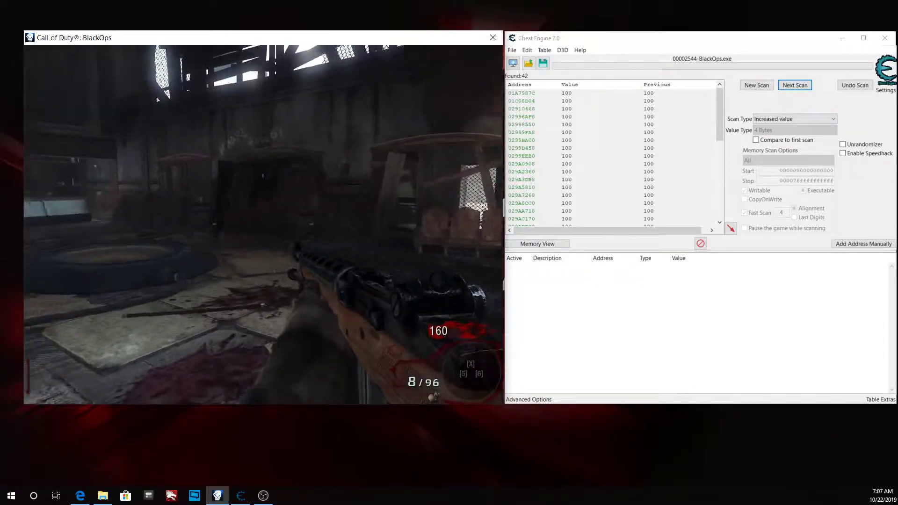
{"action": "key", "text": "w"}
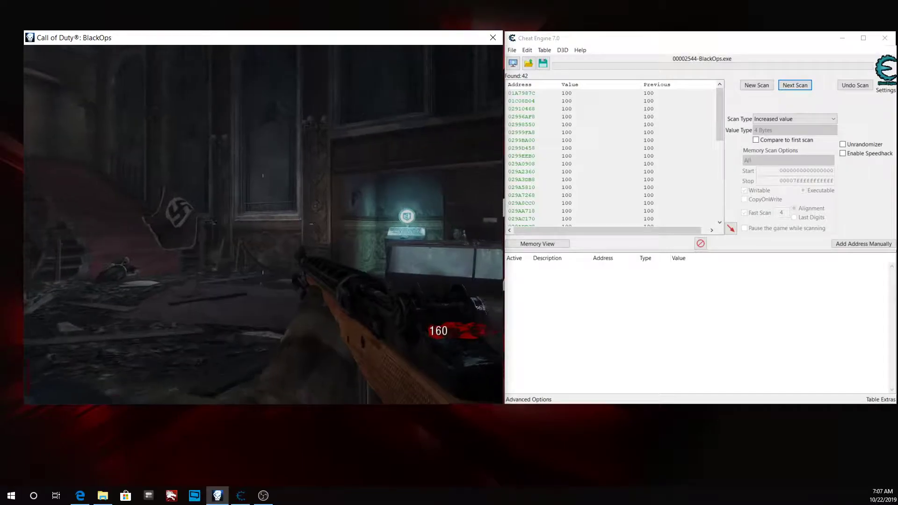
{"action": "key", "text": "s"}
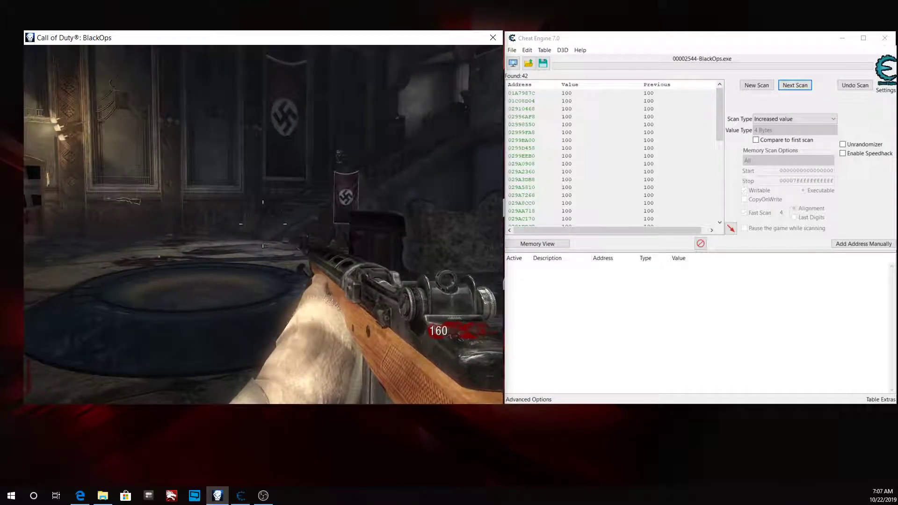
{"action": "key", "text": "Escape"}
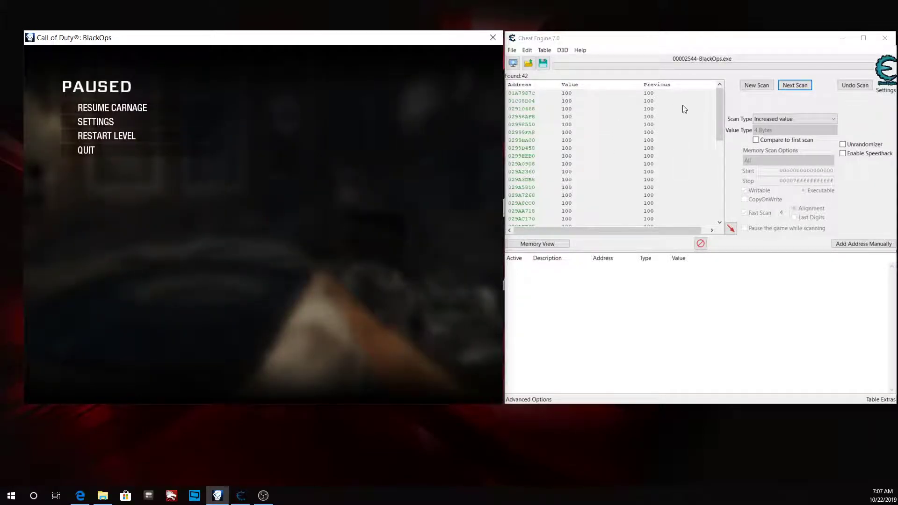
Step: Add addresses 01A7987C, 01C08D04 and 02910468, each holding 100, to the address list
{"action": "left_click", "coordinate": [578, 94]}
{"action": "double_click", "coordinate": [582, 95]}
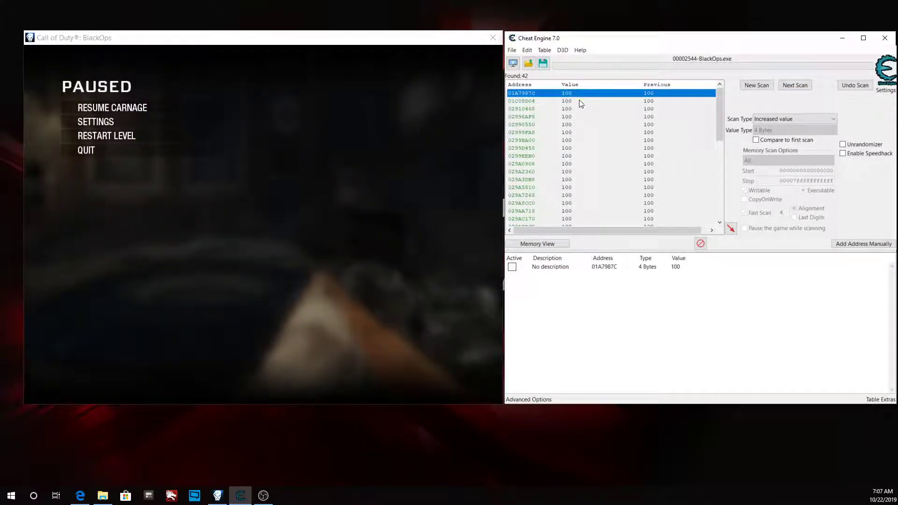
{"action": "double_click", "coordinate": [579, 100]}
{"action": "double_click", "coordinate": [571, 108]}
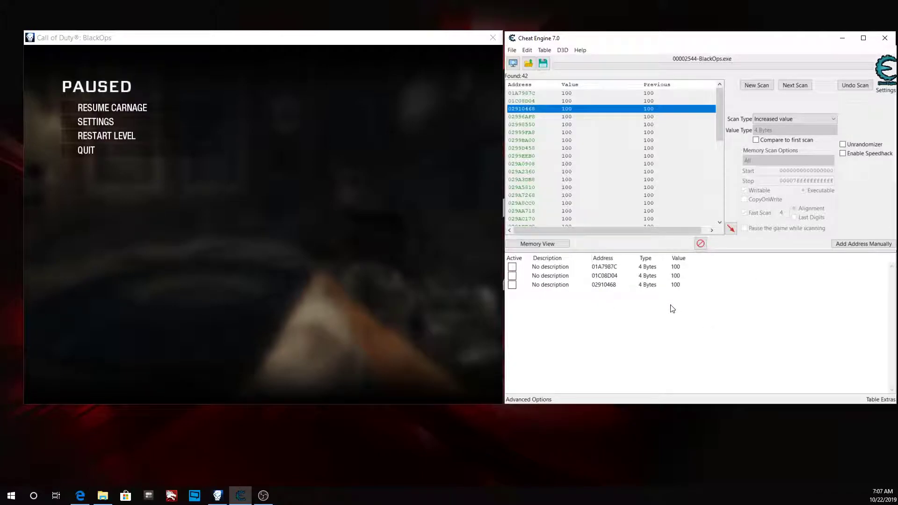
Step: Freeze address 01A7987C and change its value from 100 to 999999999
{"action": "left_click", "coordinate": [513, 268]}
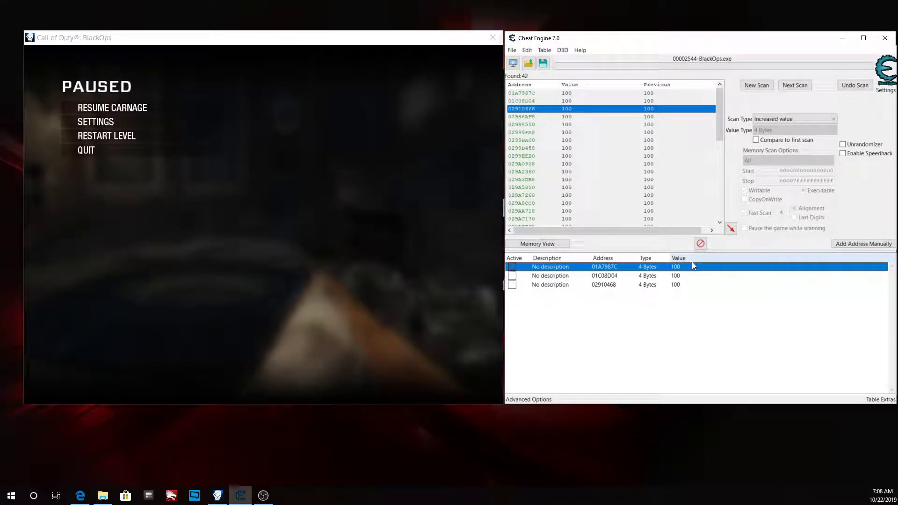
{"action": "left_click", "coordinate": [513, 265]}
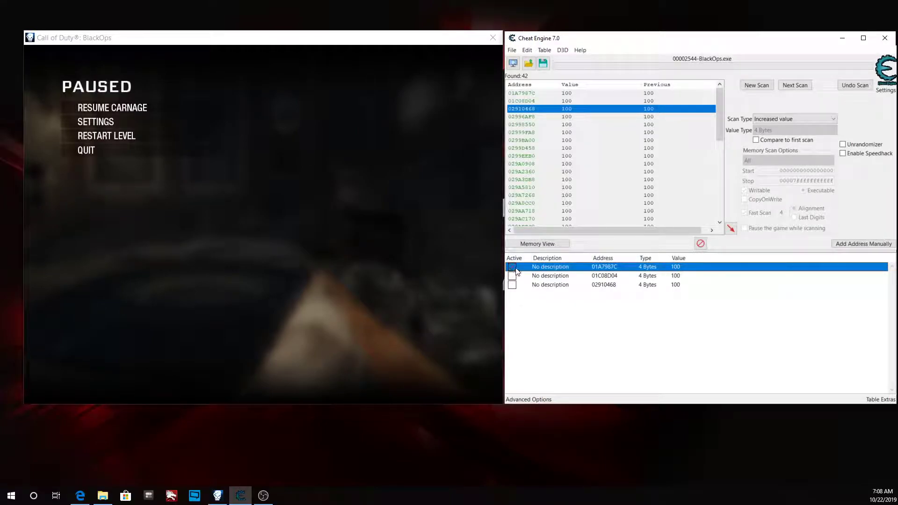
{"action": "double_click", "coordinate": [677, 270]}
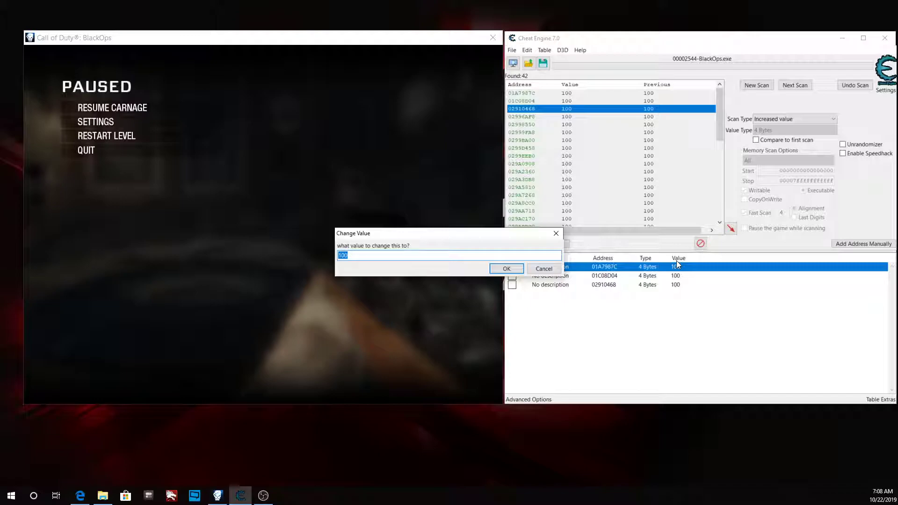
{"action": "type", "text": "999999999"}
{"action": "key", "text": "Return"}
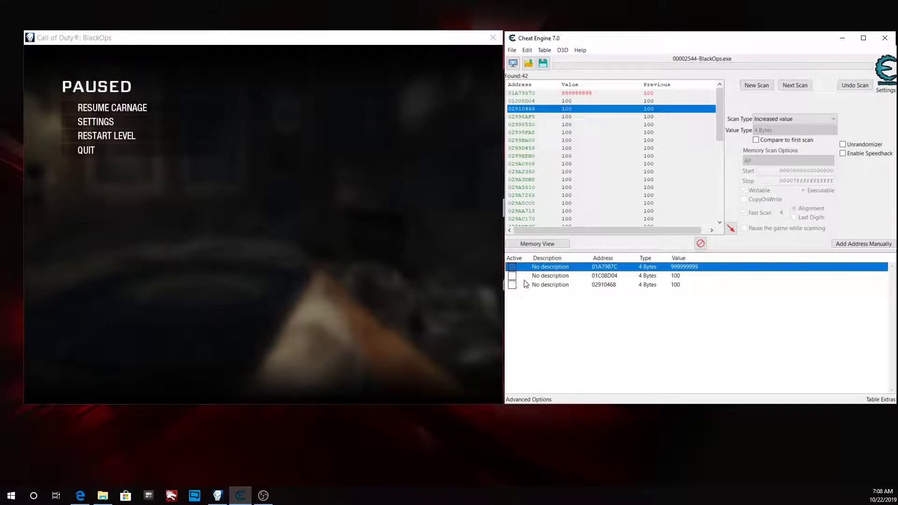
{"action": "left_click", "coordinate": [417, 269]}
{"action": "key", "text": "Escape"}
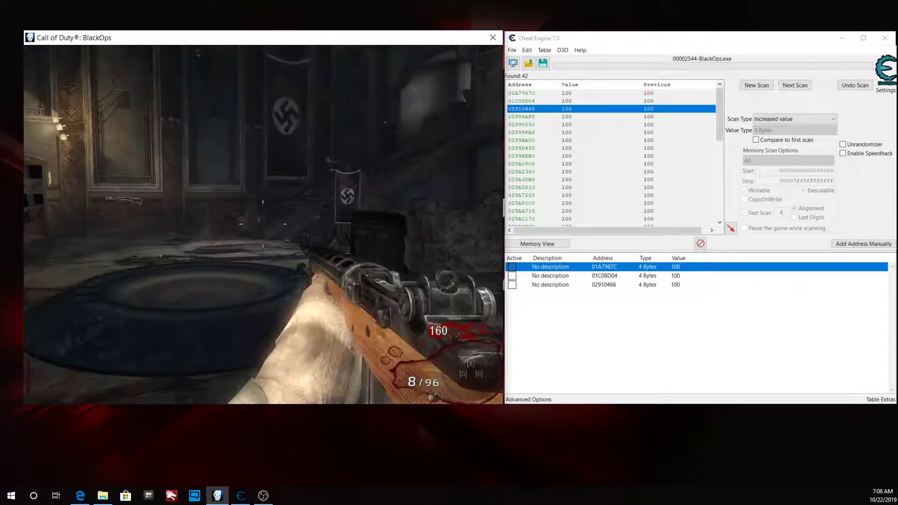
{"action": "key", "text": "w"}
{"action": "key", "text": "shift"}
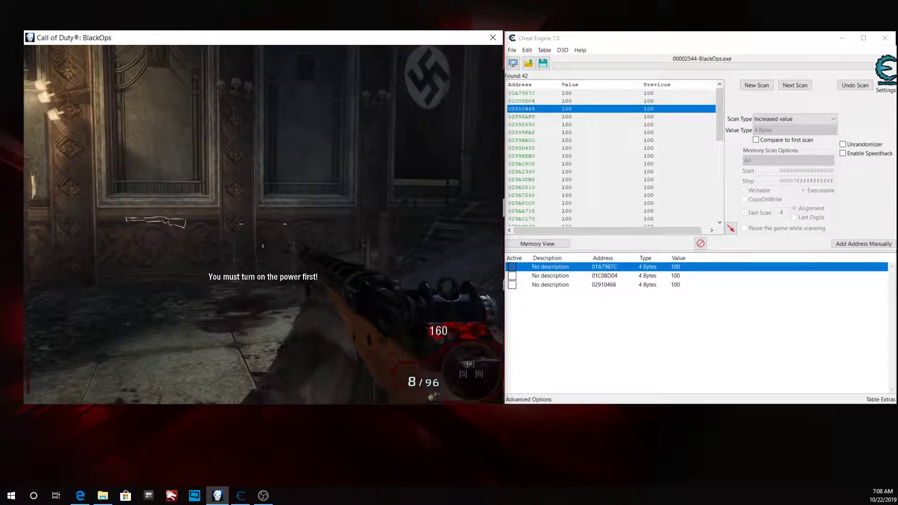
{"action": "key", "text": "Escape"}
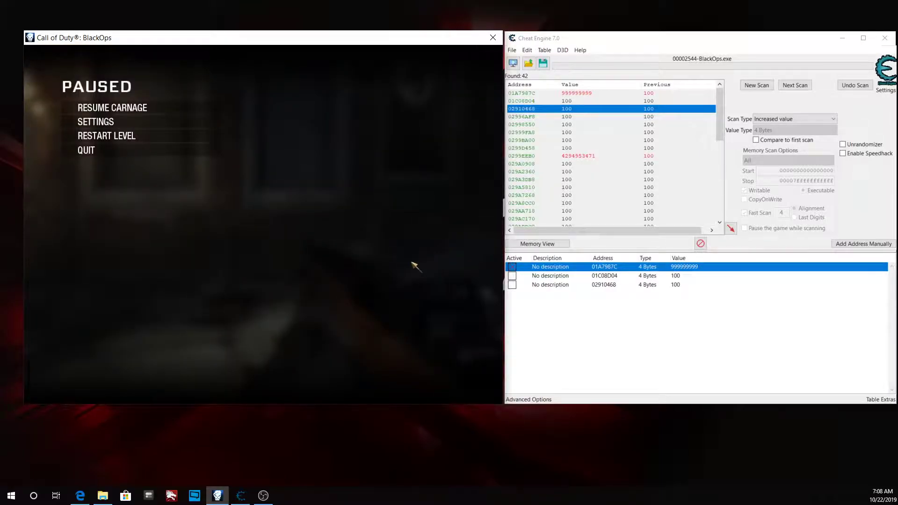
{"action": "key", "text": "Escape"}
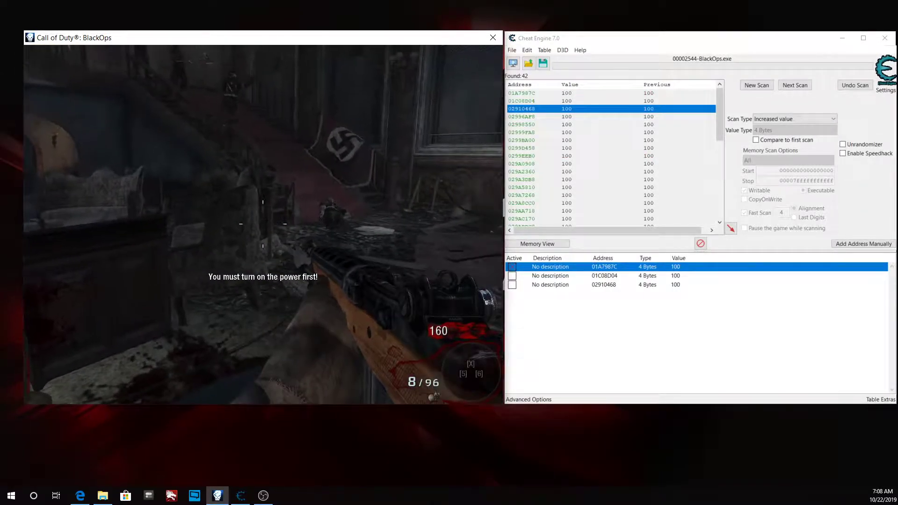
{"action": "key", "text": "w"}
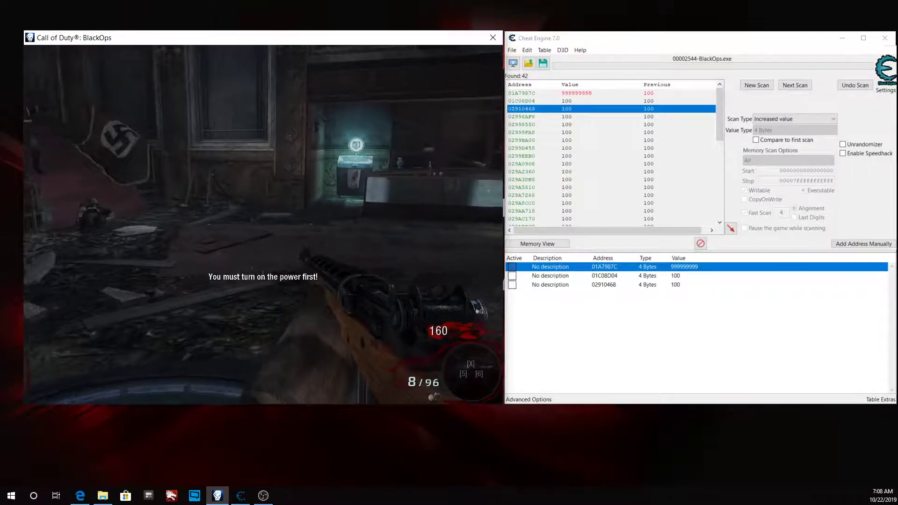
{"action": "key", "text": "d"}
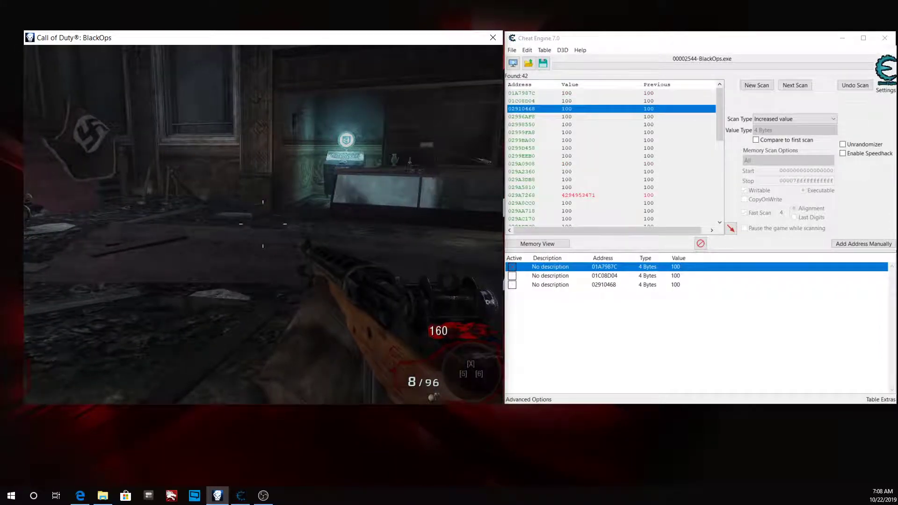
{"action": "key", "text": "Escape"}
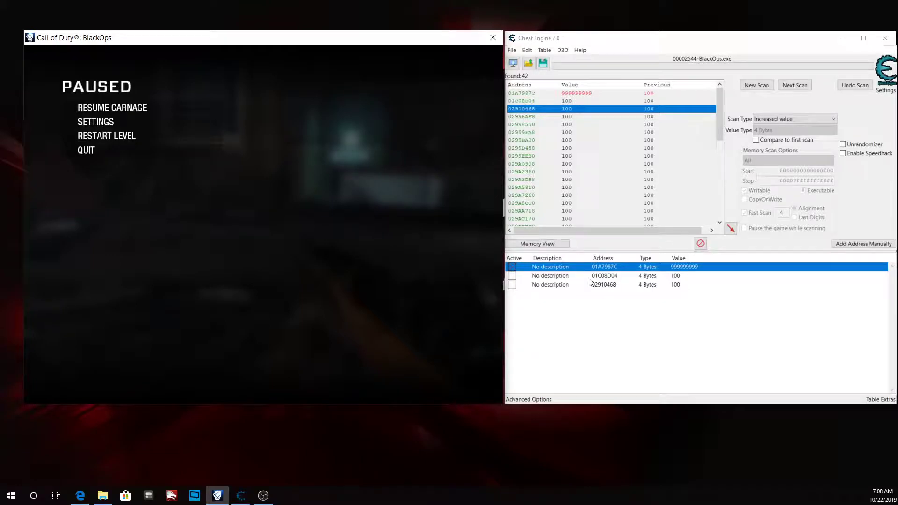
{"action": "left_click", "coordinate": [402, 257]}
{"action": "key", "text": "Escape"}
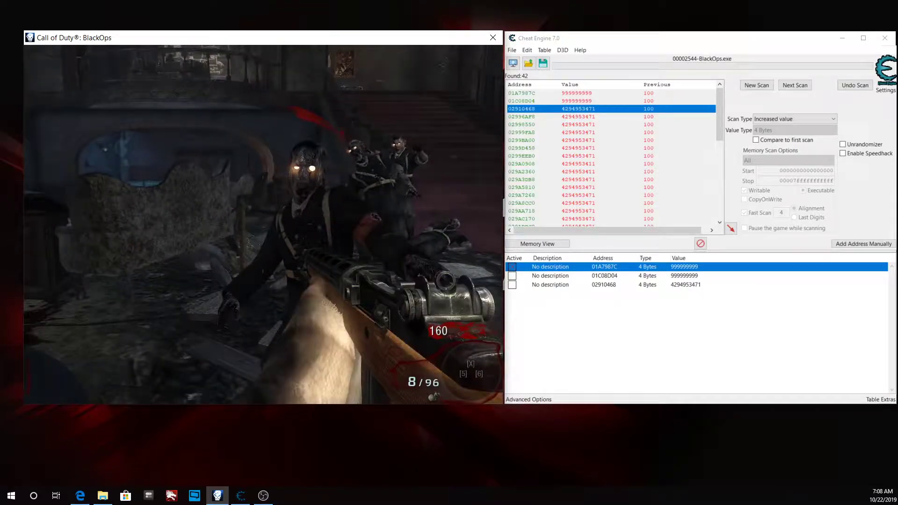
{"action": "key", "text": "shift+w"}
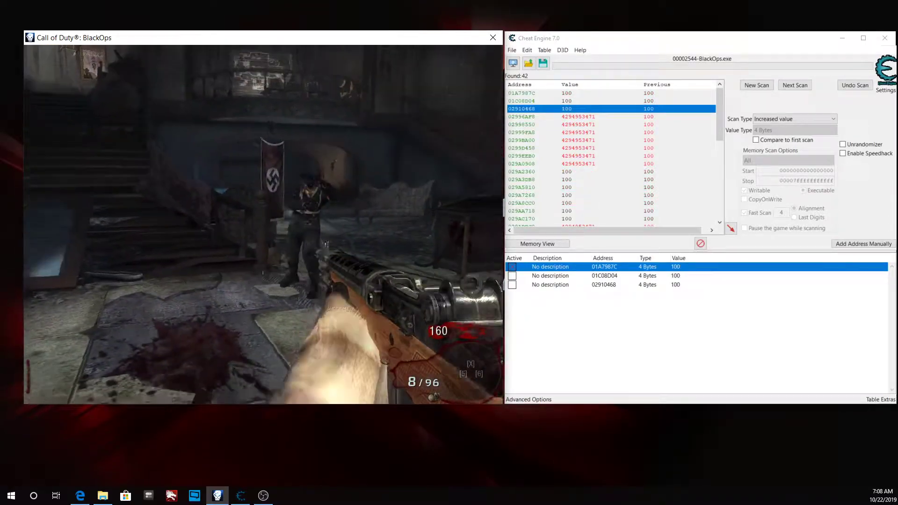
{"action": "key", "text": "Escape"}
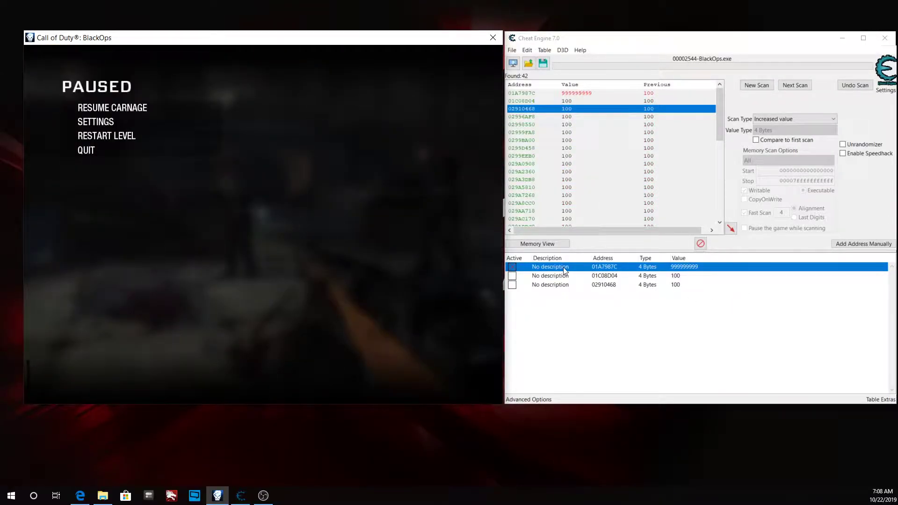
{"action": "left_click", "coordinate": [563, 272]}
Step: Delete entries 01C08D04 and 02910468, leaving only 01A7987C in the table
{"action": "left_click", "coordinate": [575, 286], "text": "shift"}
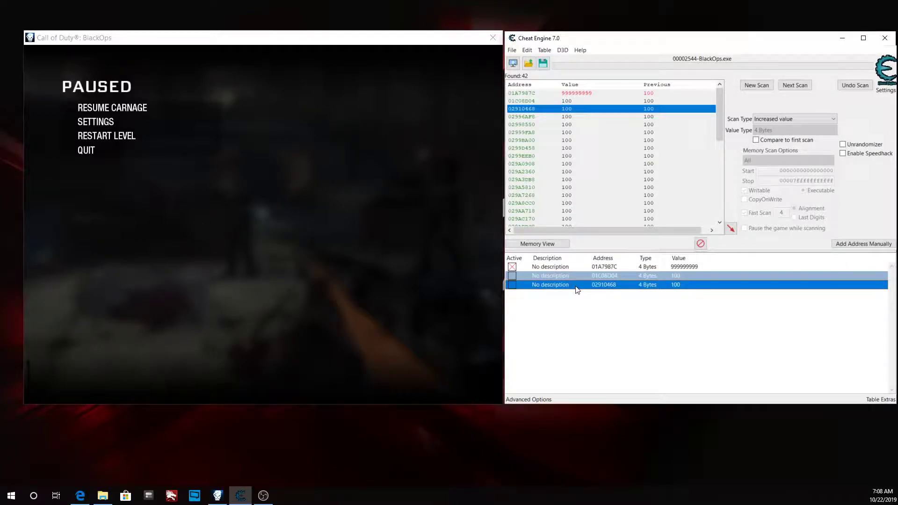
{"action": "right_click", "coordinate": [577, 289]}
{"action": "left_click", "coordinate": [657, 85]}
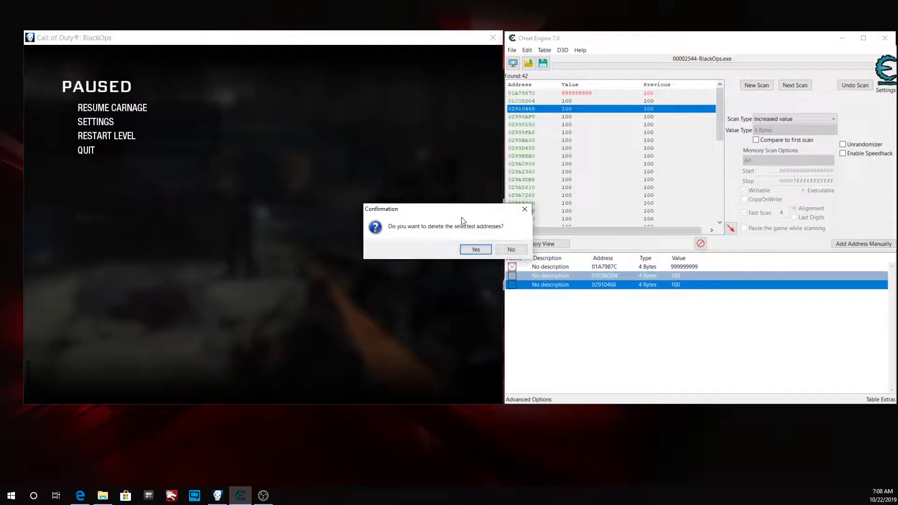
{"action": "left_click", "coordinate": [477, 249]}
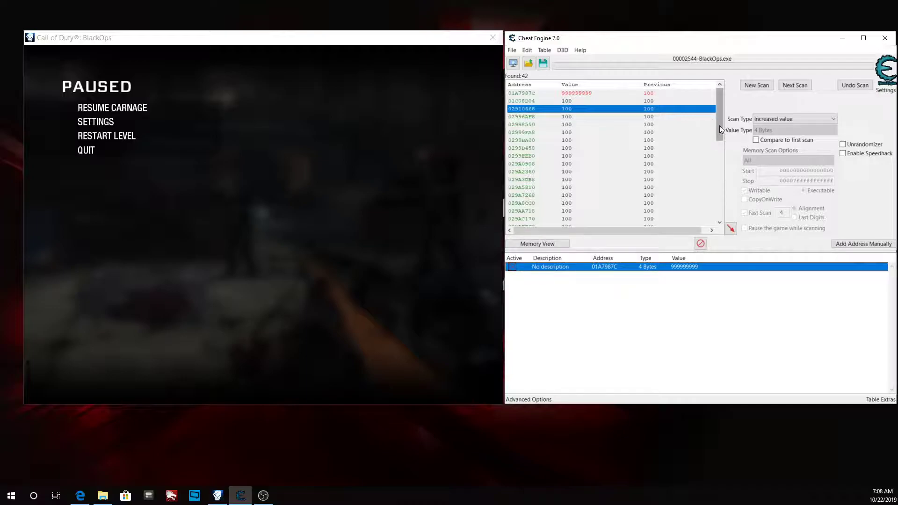
{"action": "mouse_move", "coordinate": [719, 126]}
{"action": "left_mouse_down"}
{"action": "mouse_move", "coordinate": [722, 182]}
{"action": "mouse_move", "coordinate": [720, 121]}
{"action": "left_mouse_up"}
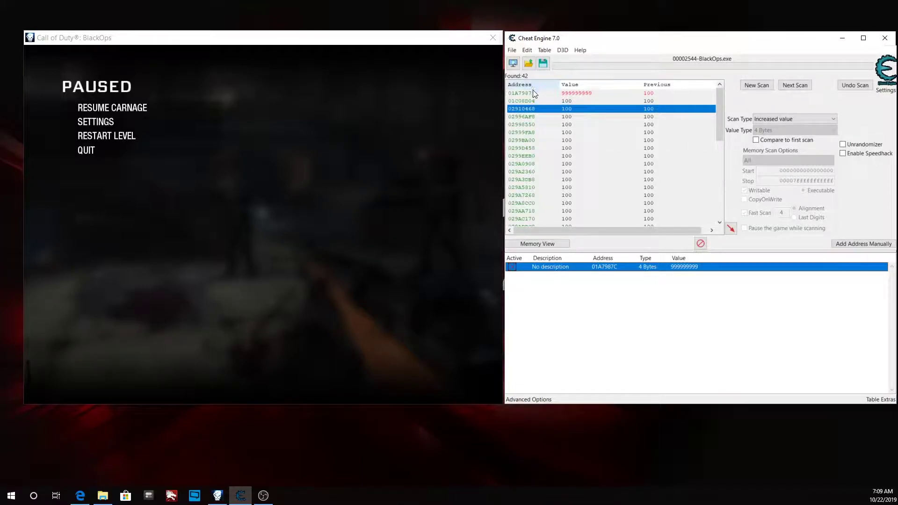
{"action": "left_click_drag", "start_coordinate": [720, 122], "coordinate": [718, 197]}
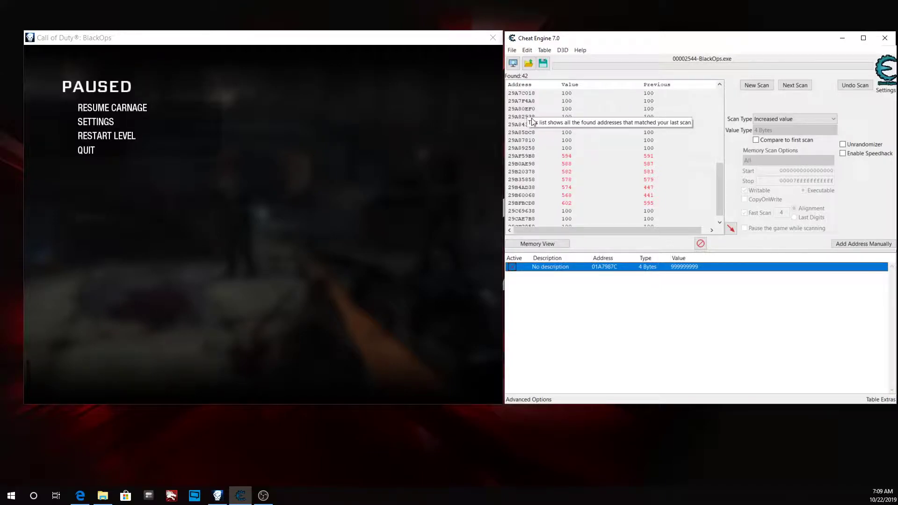
{"action": "left_click_drag", "start_coordinate": [722, 188], "coordinate": [723, 103]}
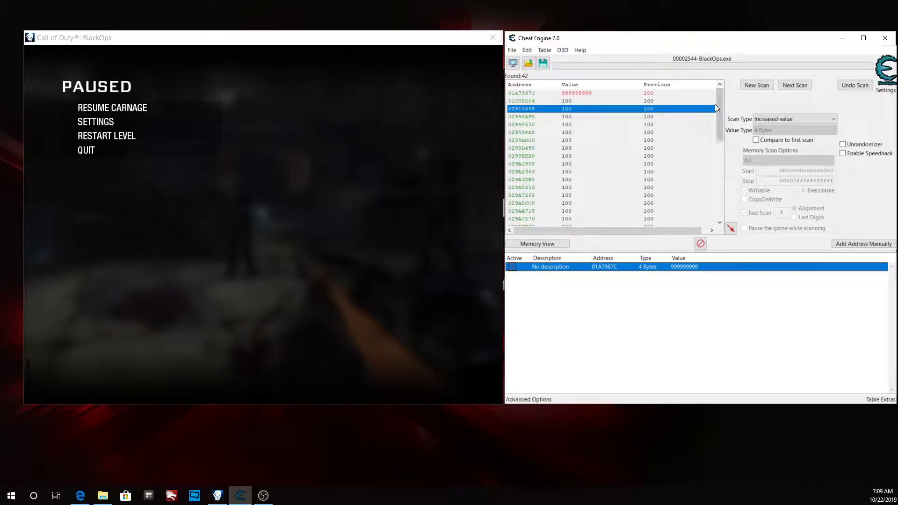
Step: Set the description of entry 01A7987C to GODMODE
{"action": "double_click", "coordinate": [559, 269]}
{"action": "type", "text": "GODMODE"}
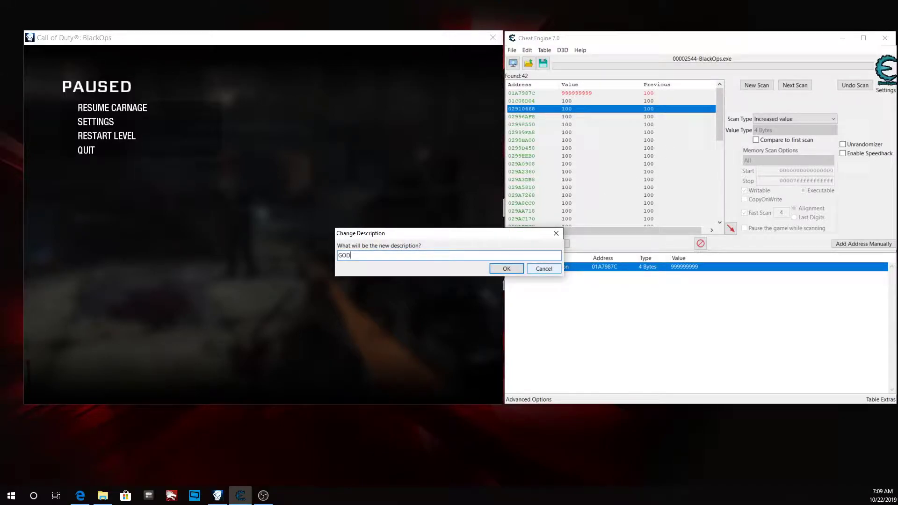
{"action": "left_click", "coordinate": [506, 268]}
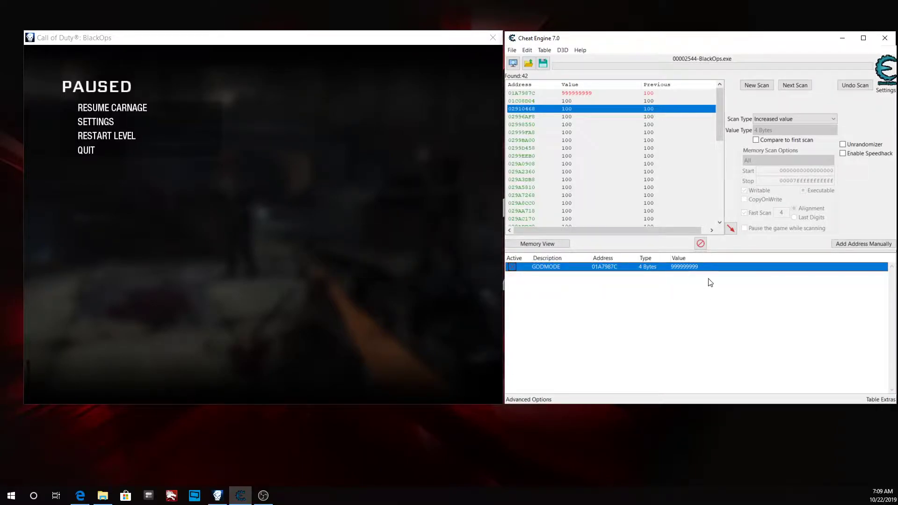
Step: Resume the game to test god mode, then pause it again
{"action": "left_click", "coordinate": [372, 208]}
{"action": "key", "text": "Escape"}
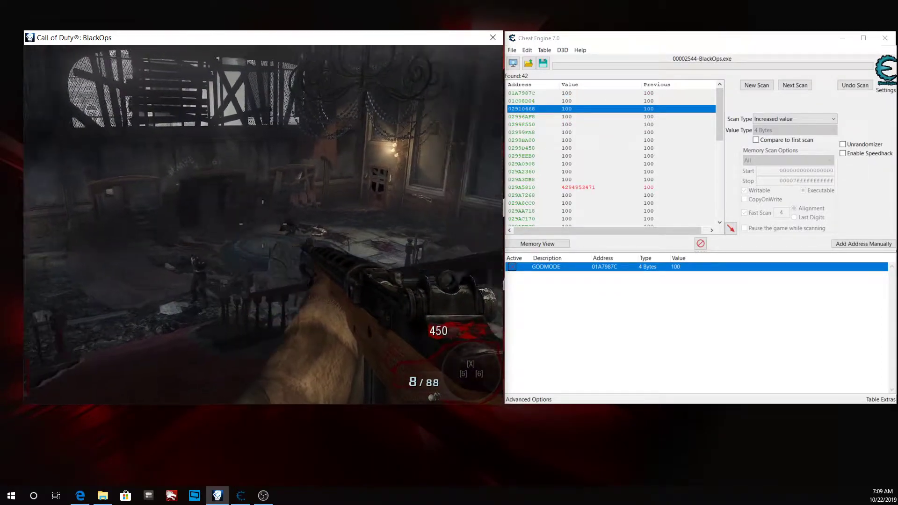
{"action": "key", "text": "F1"}
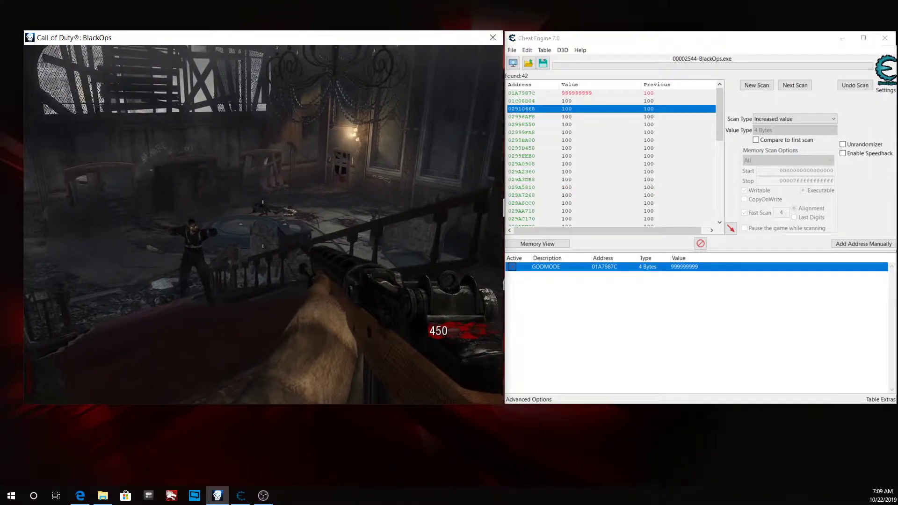
{"action": "key", "text": "Escape"}
Step: Clear the found results with New Scan, keeping 4 Bytes as the value type
{"action": "left_click", "coordinate": [754, 85]}
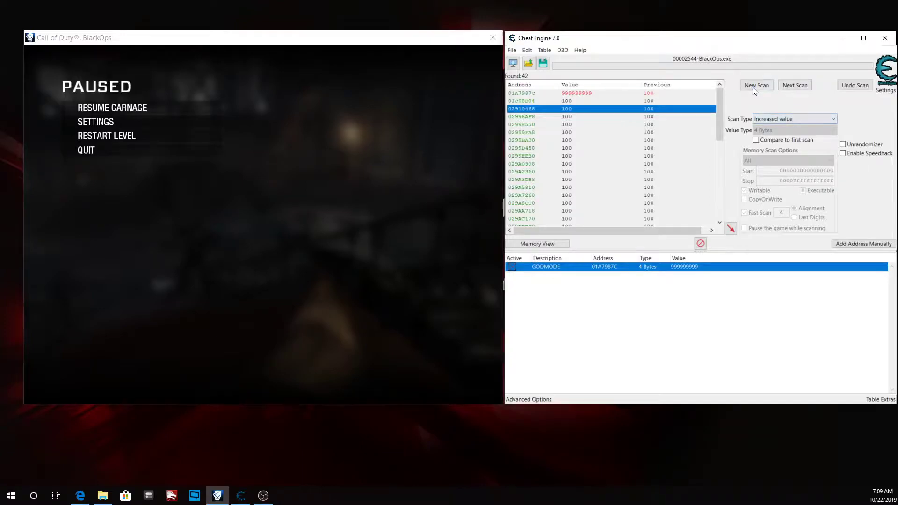
{"action": "left_click", "coordinate": [786, 130]}
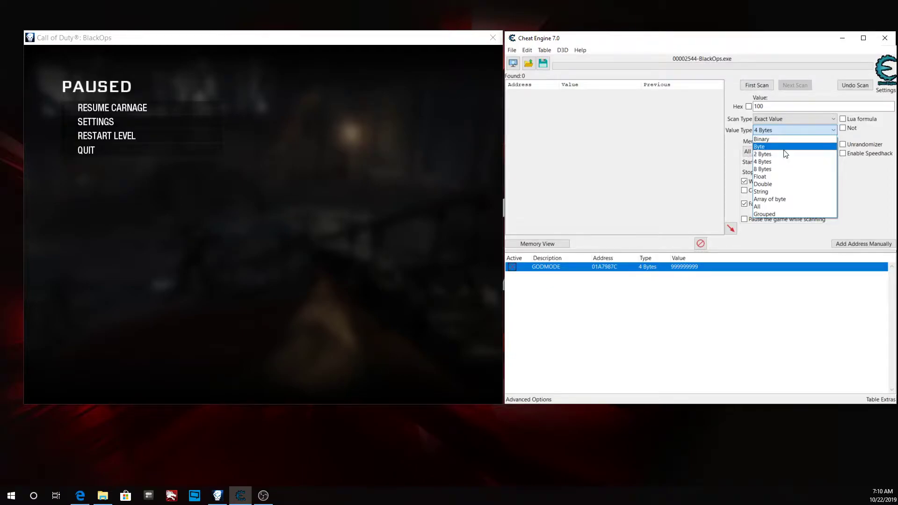
{"action": "left_click", "coordinate": [402, 205]}
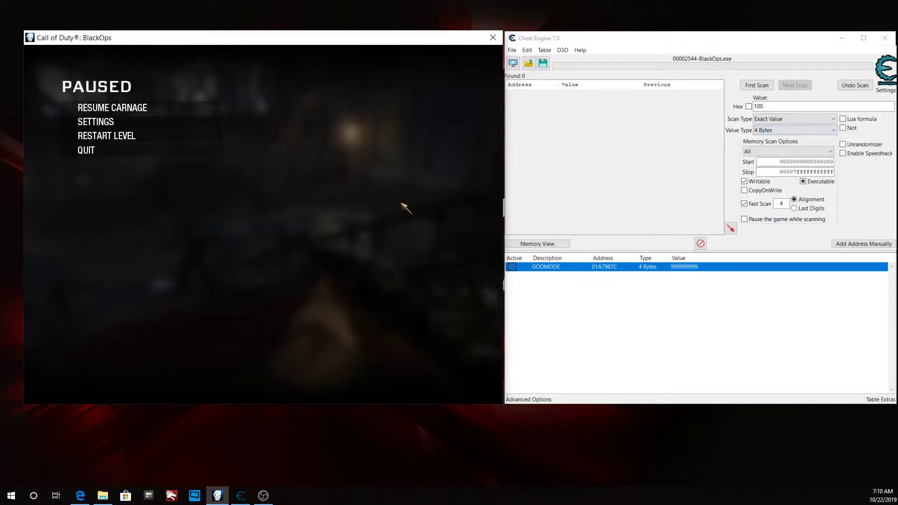